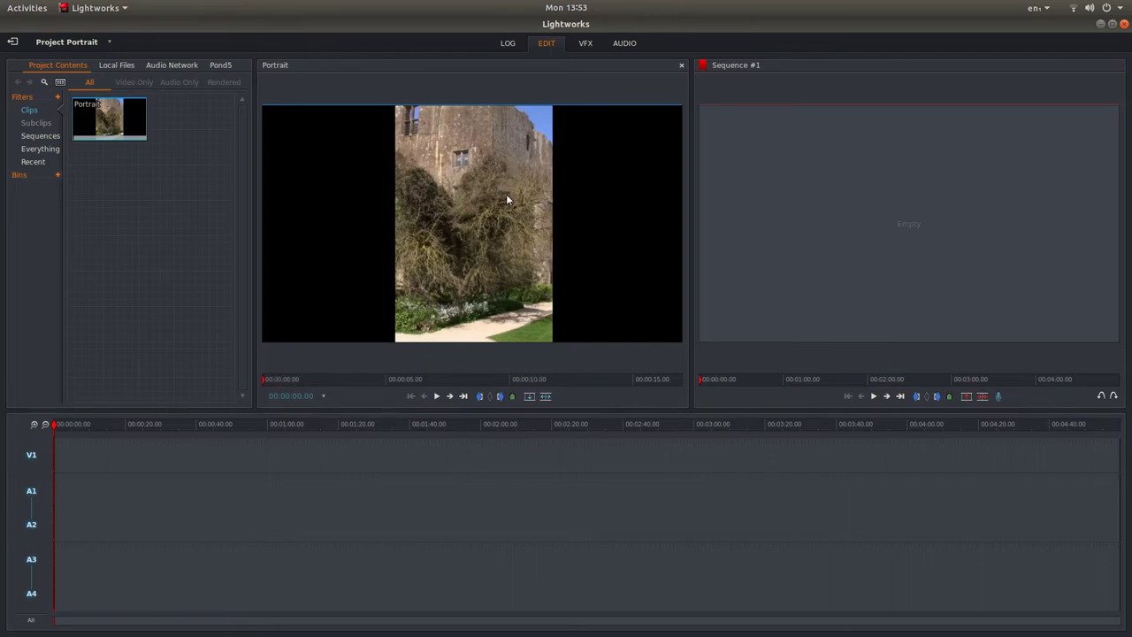
Step: Place the Portrait clip in Sequence #1 and add a second video track
drag(505, 198, 68, 466)
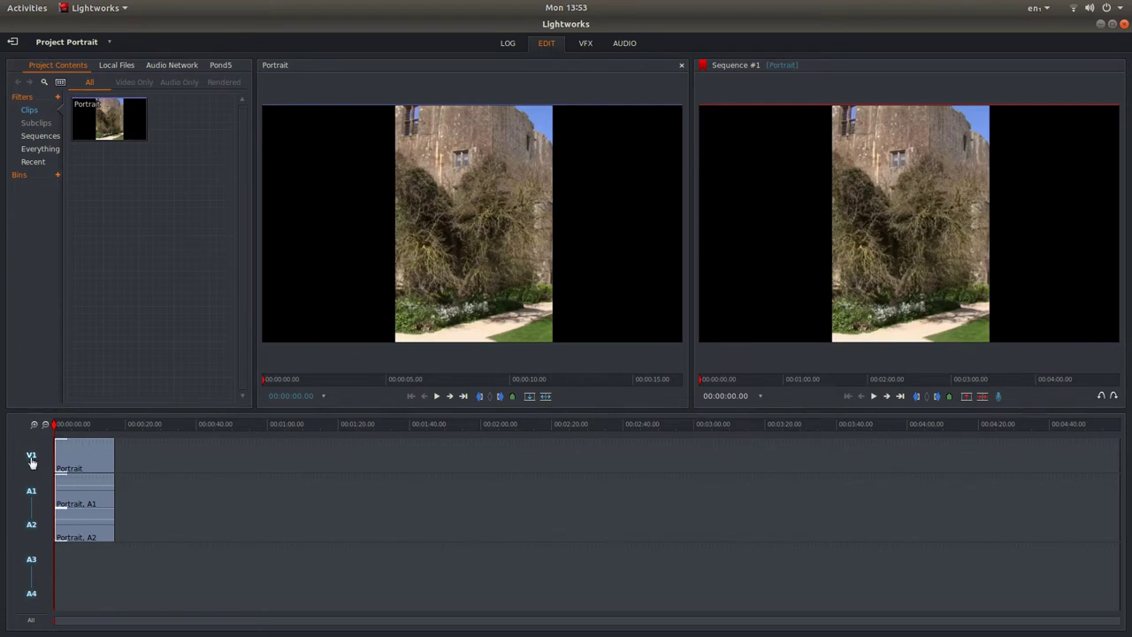
right_click(31, 460)
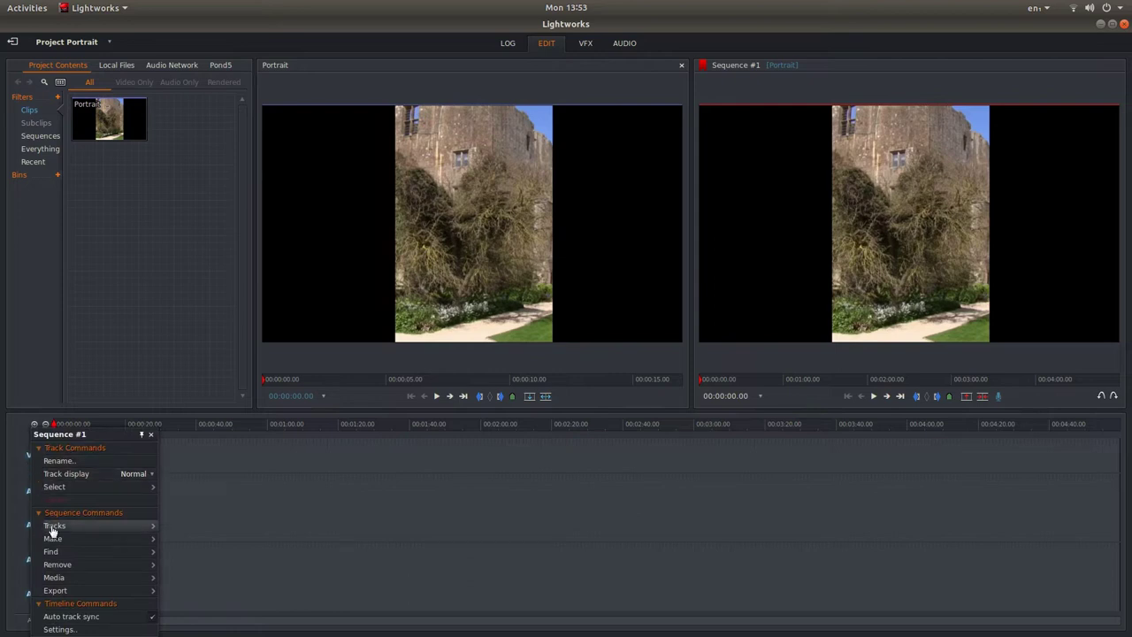
mouse_move(56, 530)
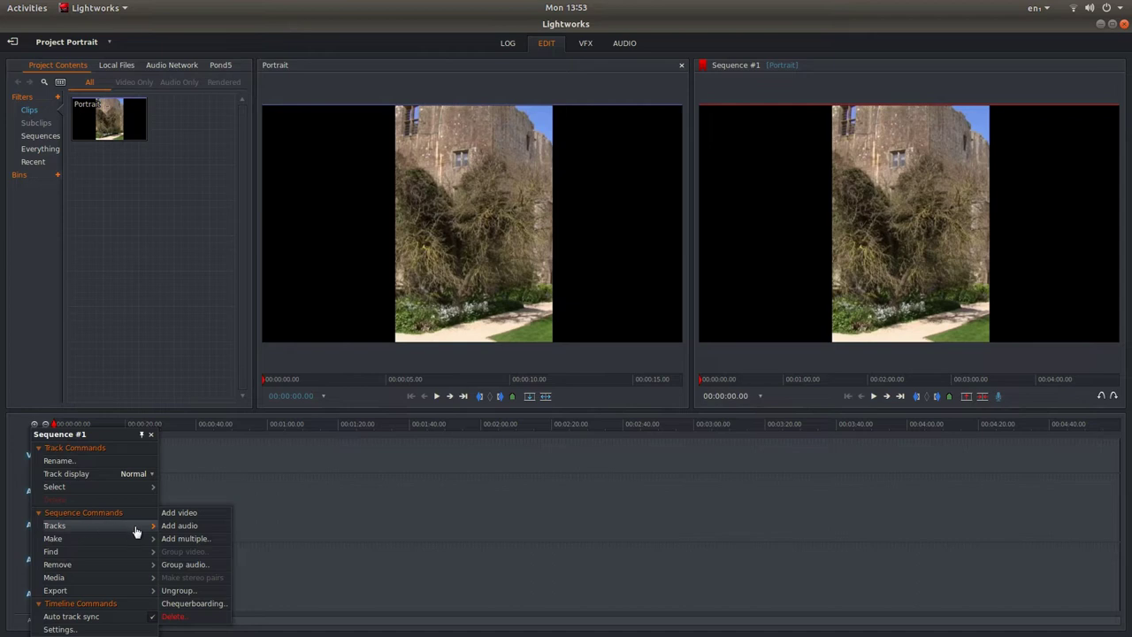
click(187, 512)
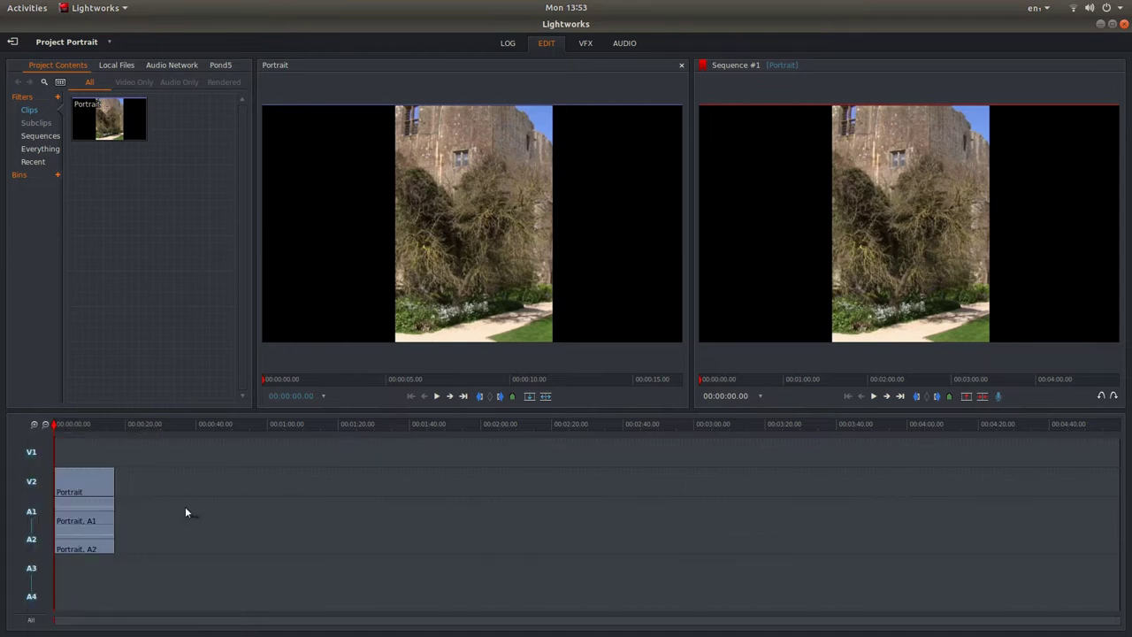
Step: Apply a 2D DVE to the Portrait clip and set Scale X to 2.81
click(585, 44)
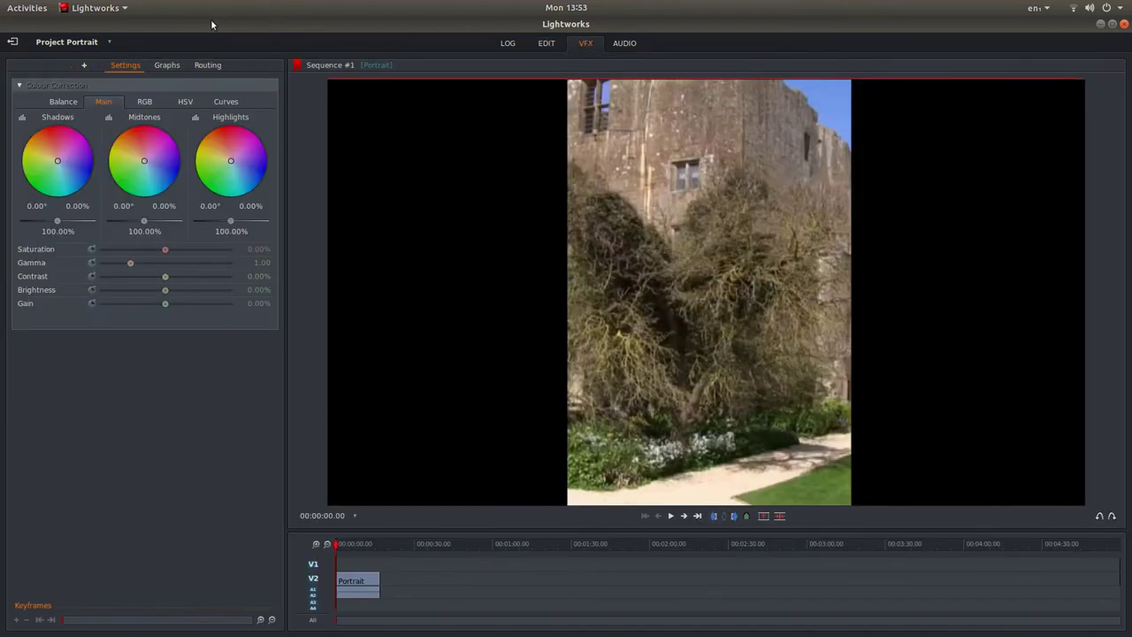
click(84, 68)
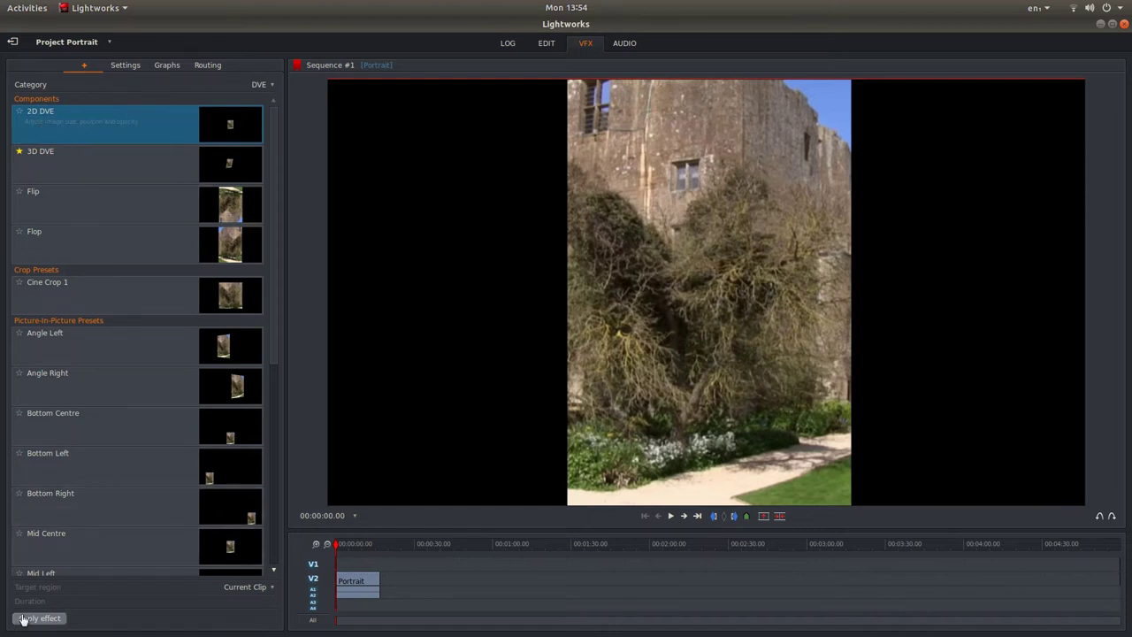
click(48, 619)
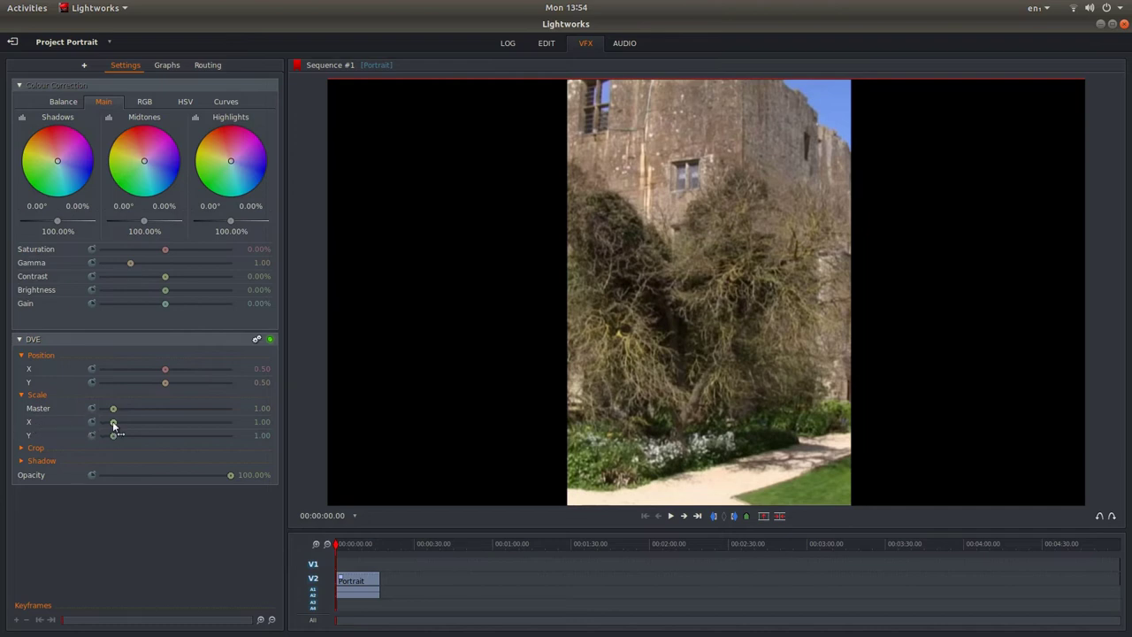
mouse_move(395, 334)
drag(116, 426, 140, 425)
mouse_move(417, 292)
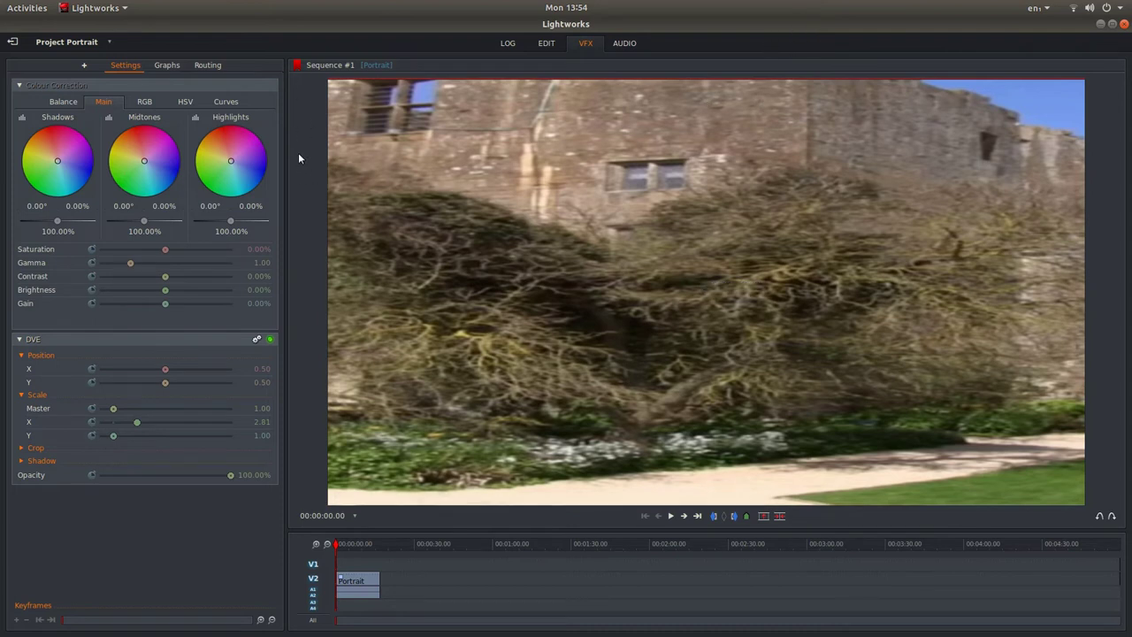
Step: Apply the Stylize Blur effect to the stretched clip with Blur Amount at 100%
click(82, 67)
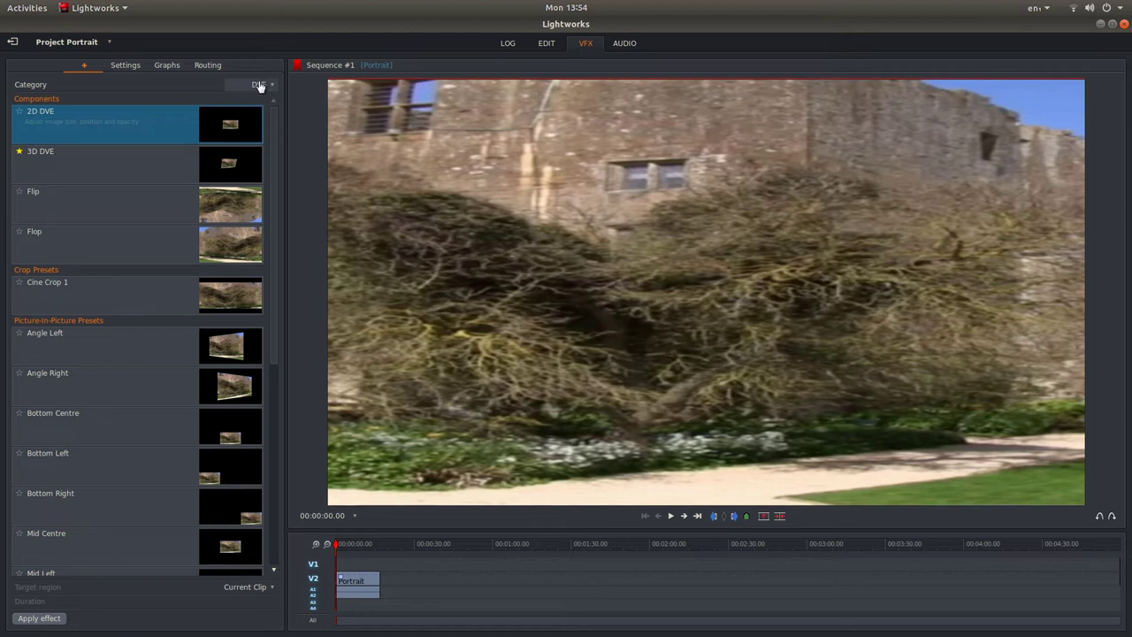
click(259, 85)
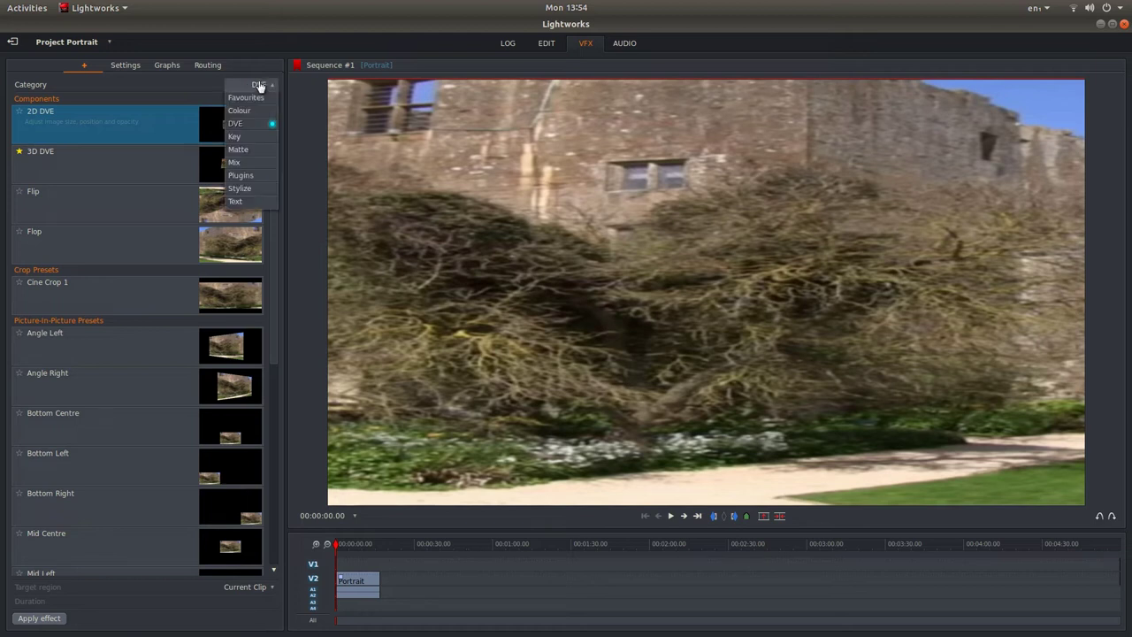
click(247, 188)
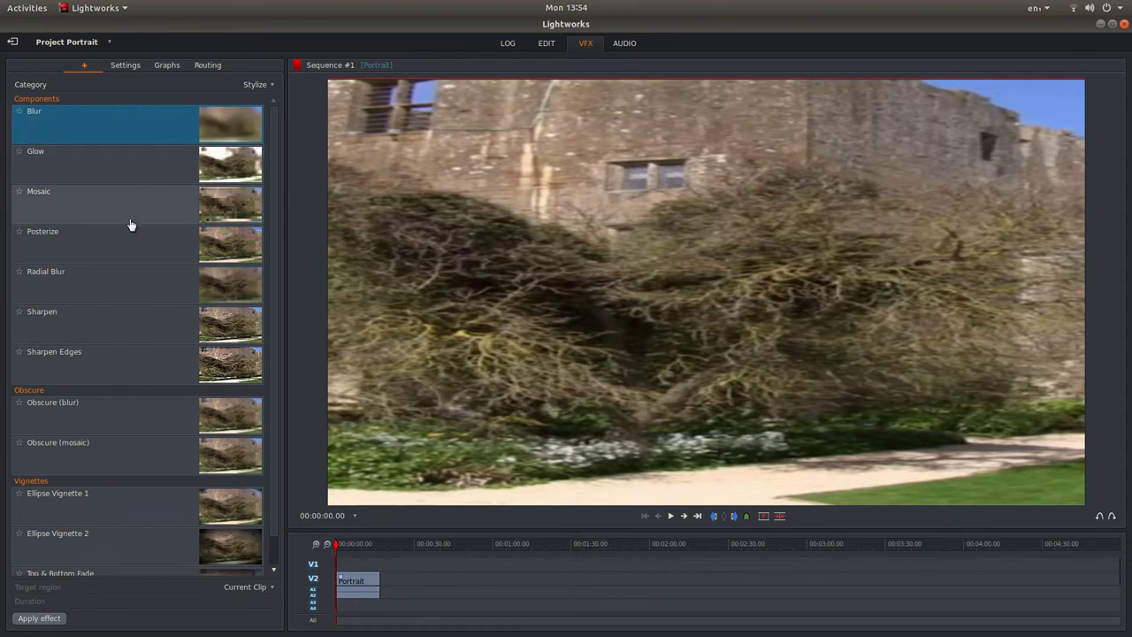
click(46, 619)
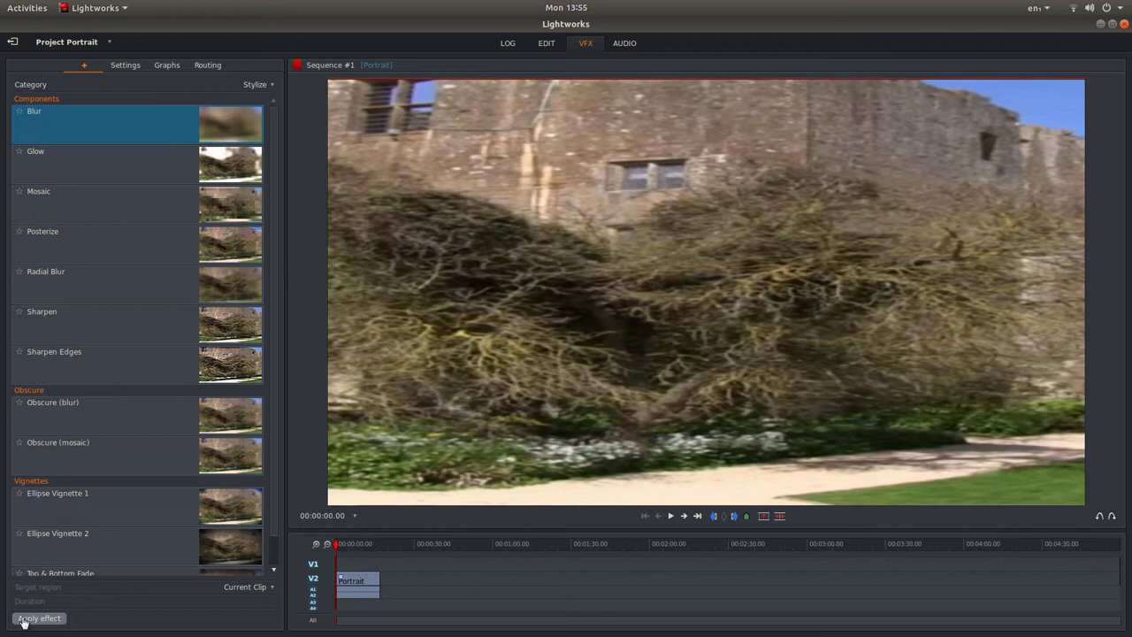
click(51, 622)
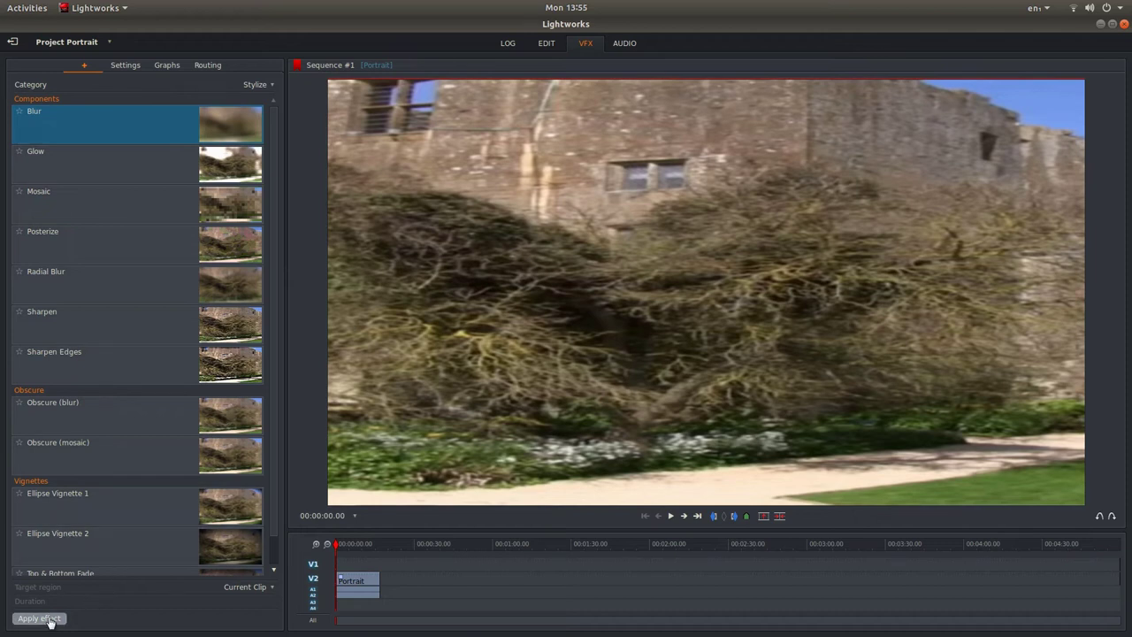
mouse_move(396, 352)
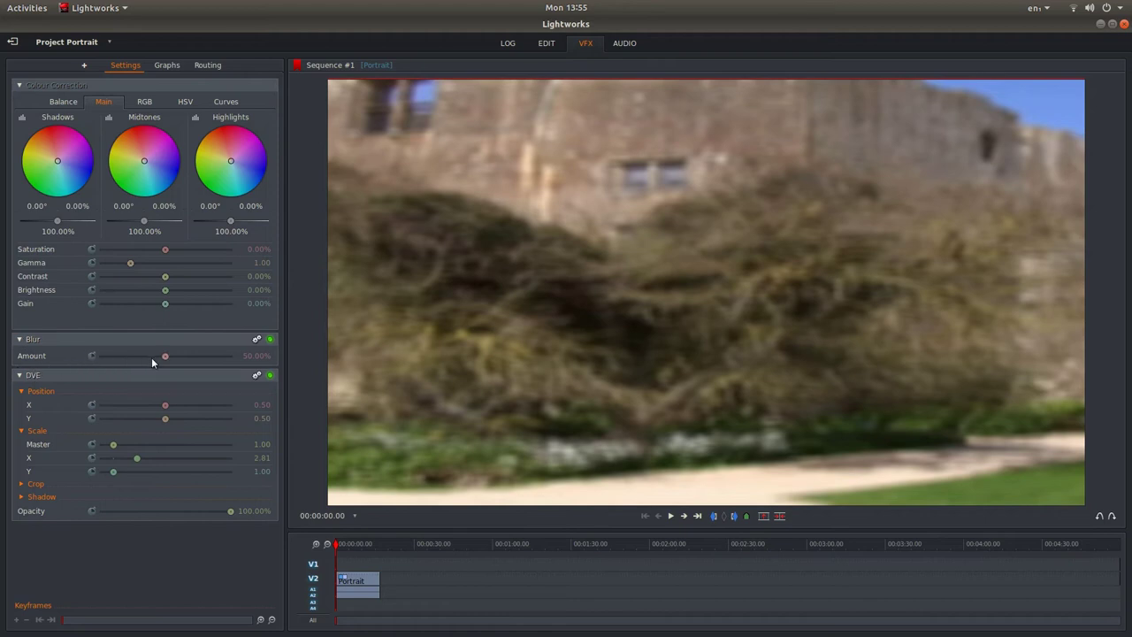
drag(167, 357, 238, 357)
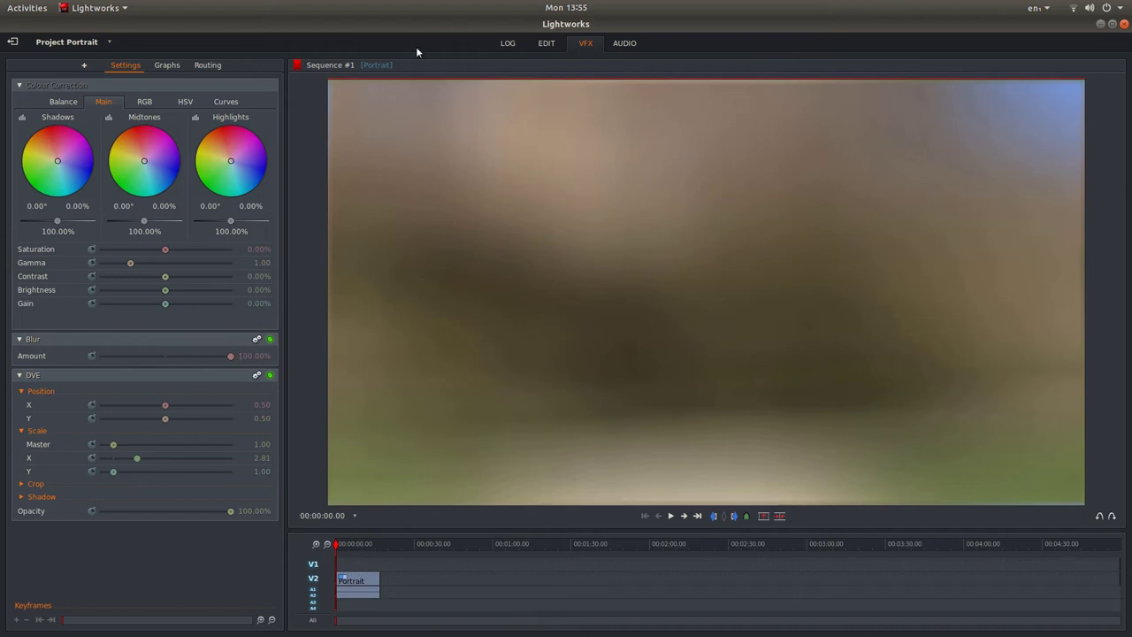
Step: Back in the edit view, drop a second copy of Portrait onto V1
click(546, 43)
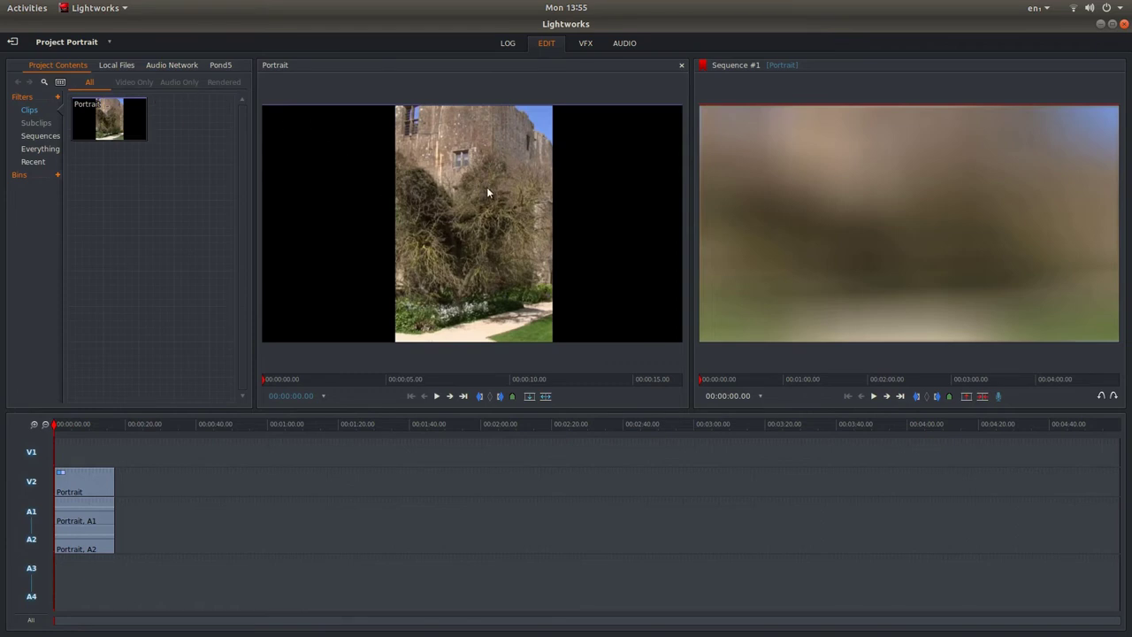
drag(487, 187, 160, 455)
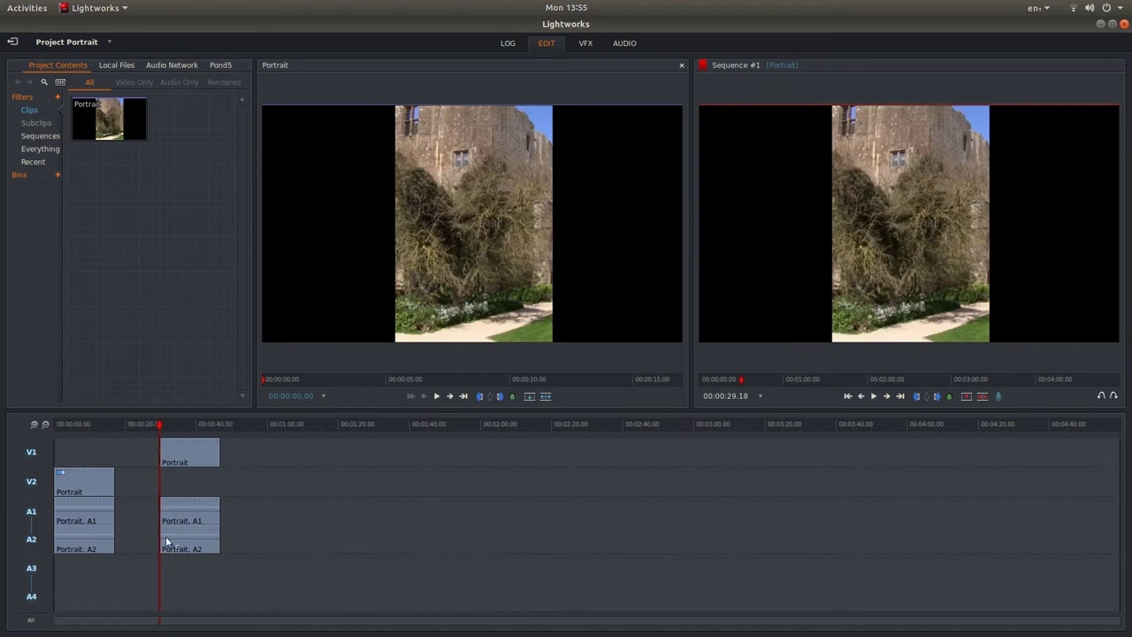
right_click(185, 459)
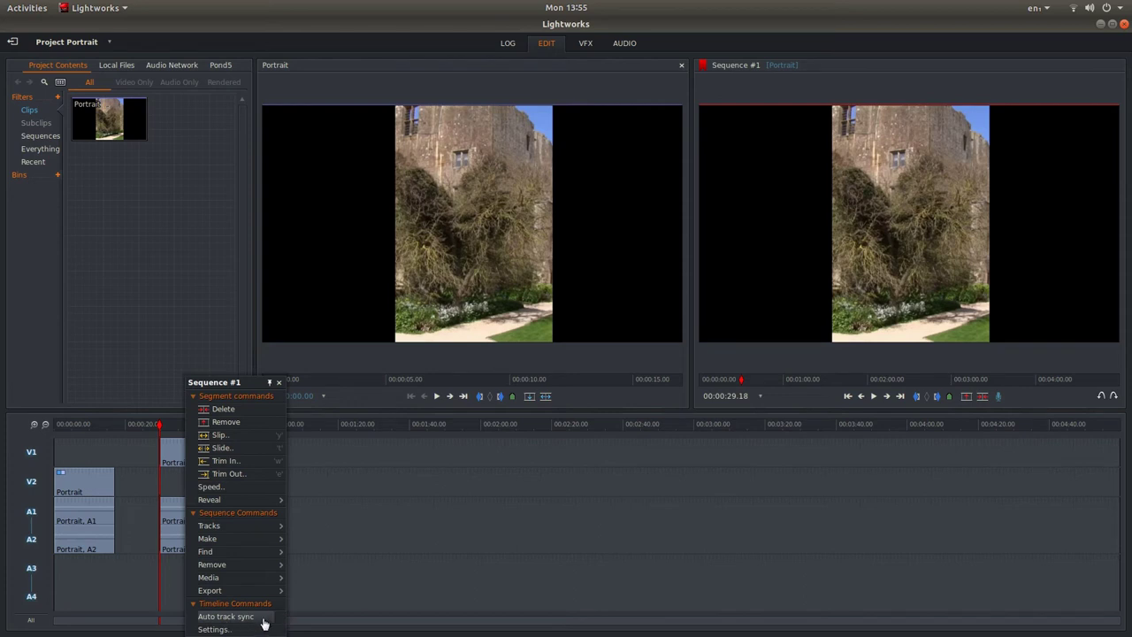
click(339, 469)
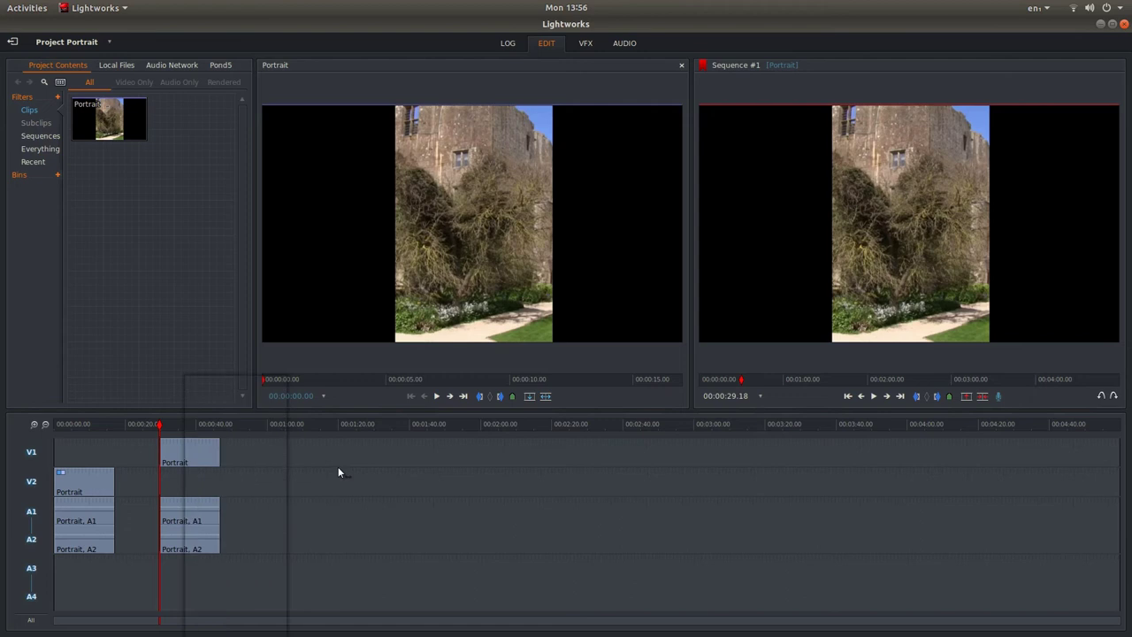
right_click(339, 468)
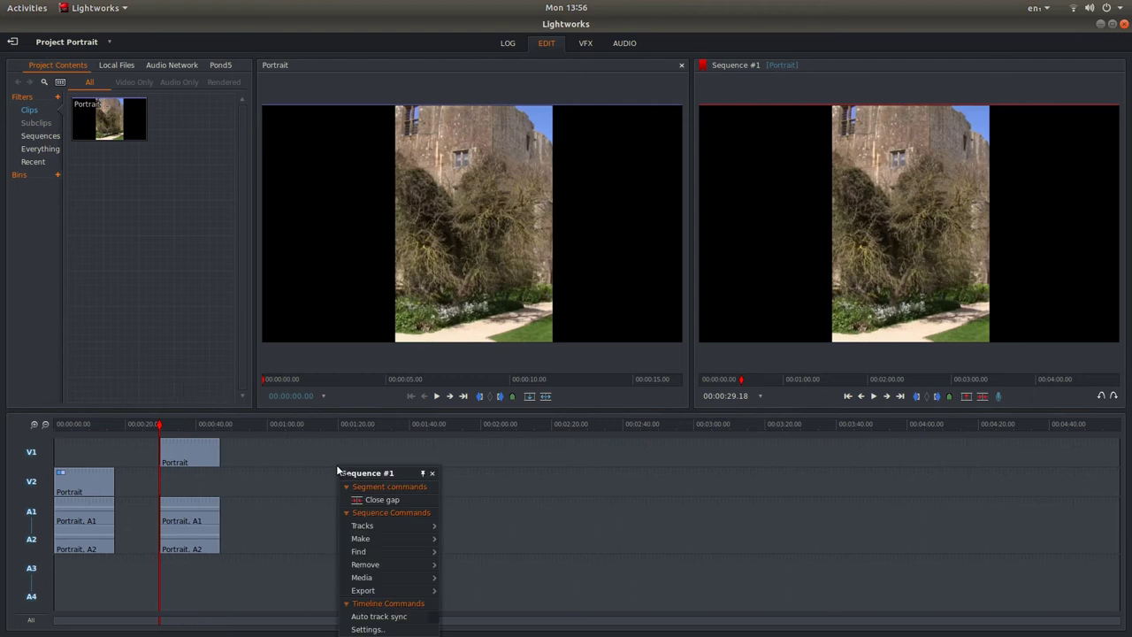
click(183, 505)
Step: Remove the copy's A1 and A2 audio and move it to the sequence start
right_click(182, 505)
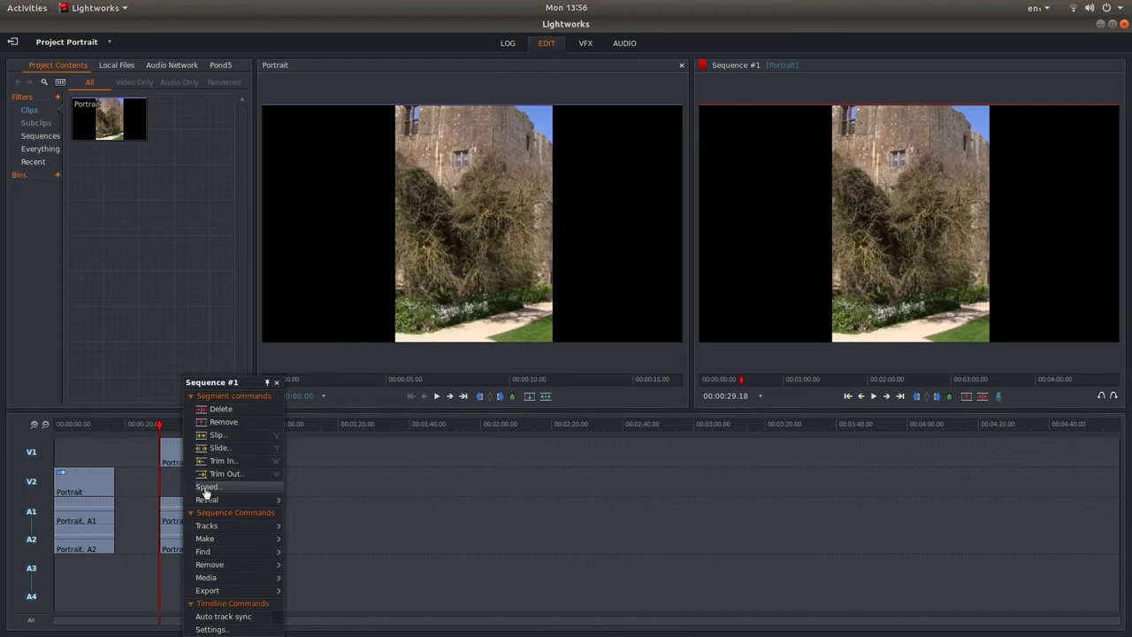
click(220, 421)
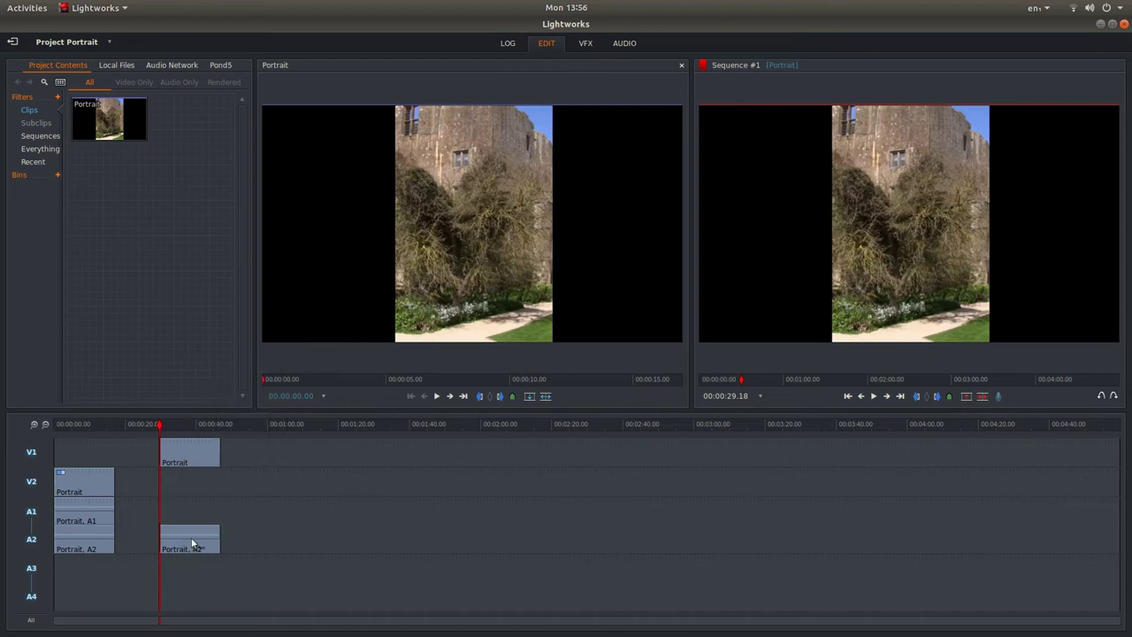
right_click(195, 543)
click(237, 423)
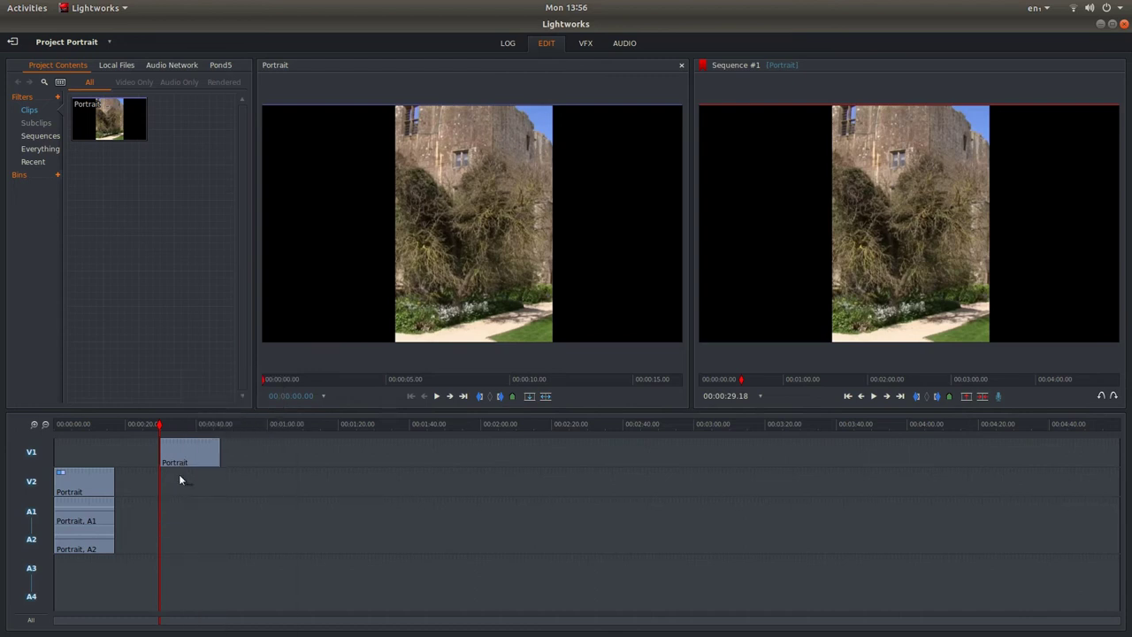
drag(195, 457, 88, 446)
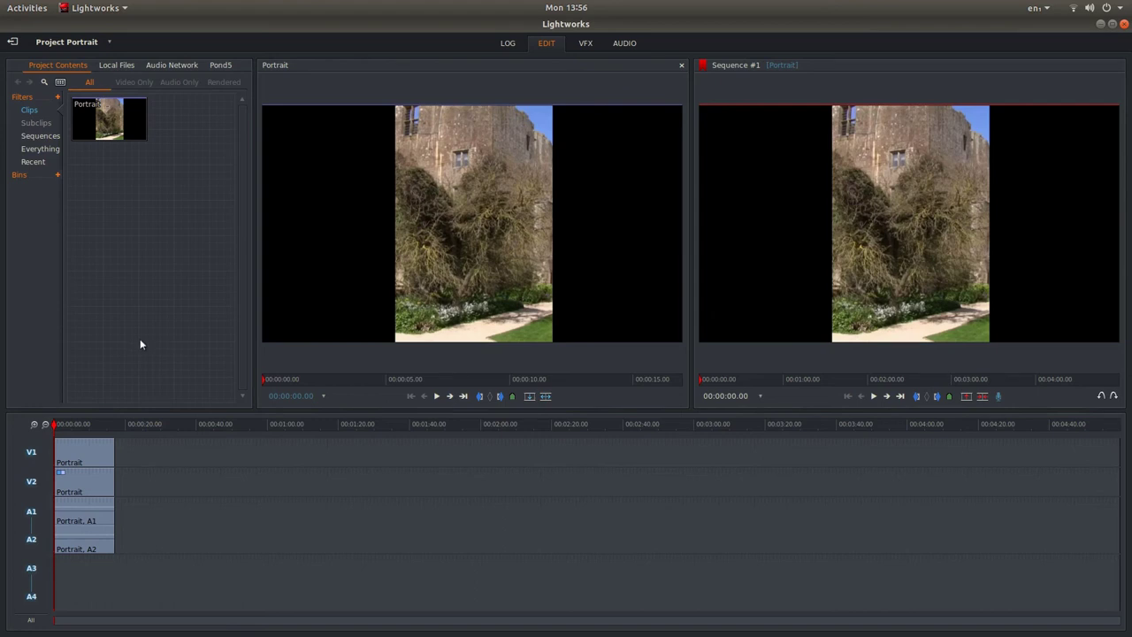
Step: Apply a 2D DVE from the DVE category to the V1 Portrait copy
click(585, 44)
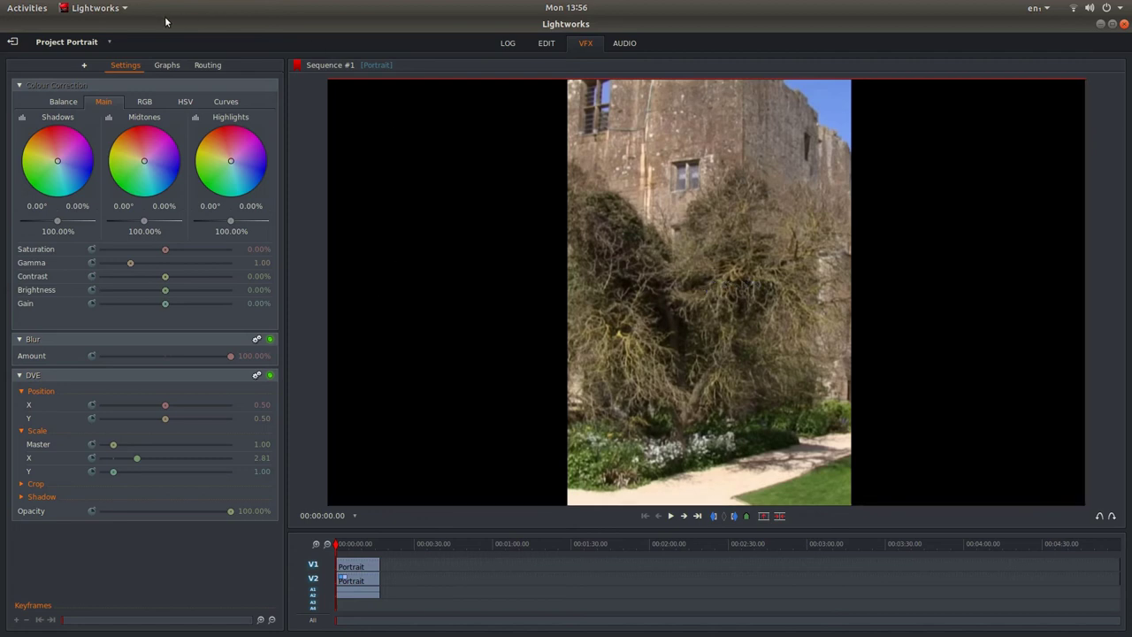
click(81, 66)
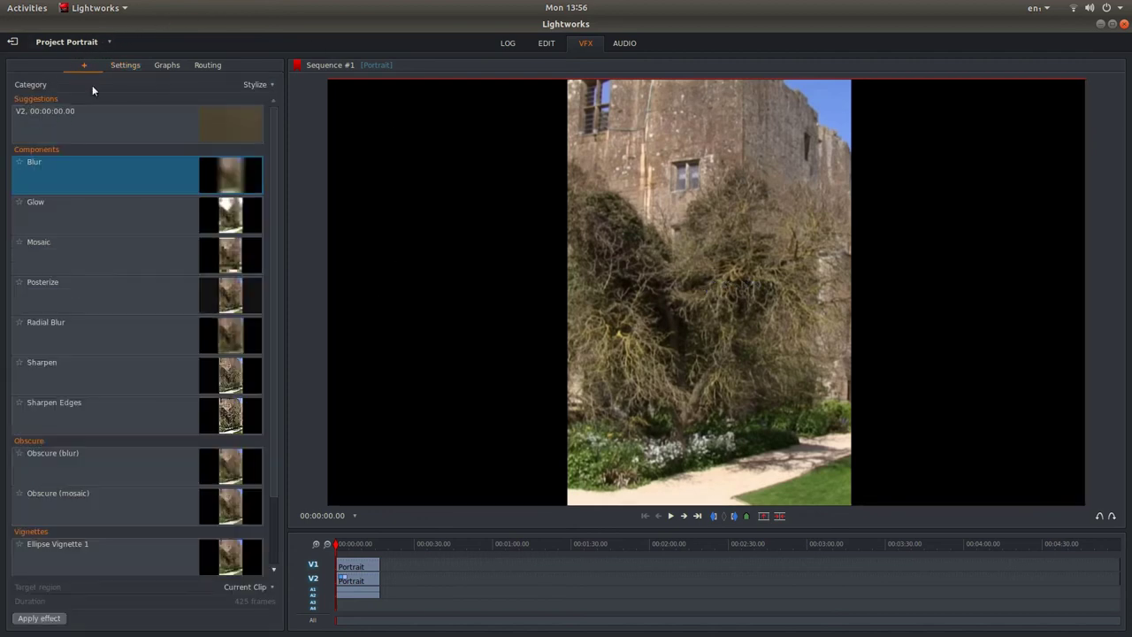
click(250, 85)
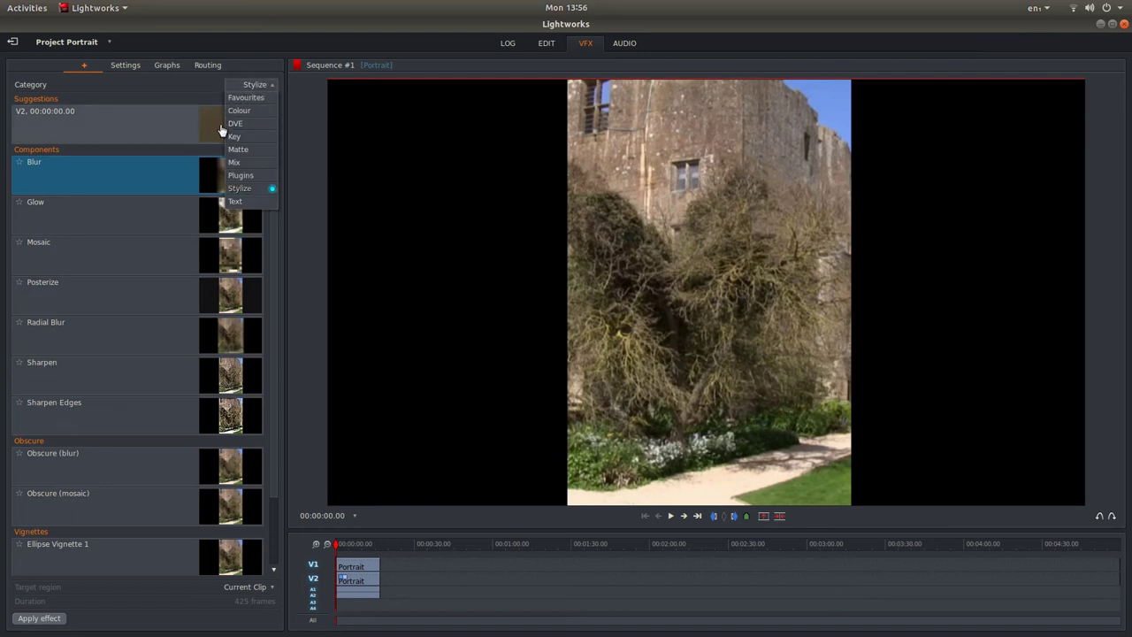
click(246, 123)
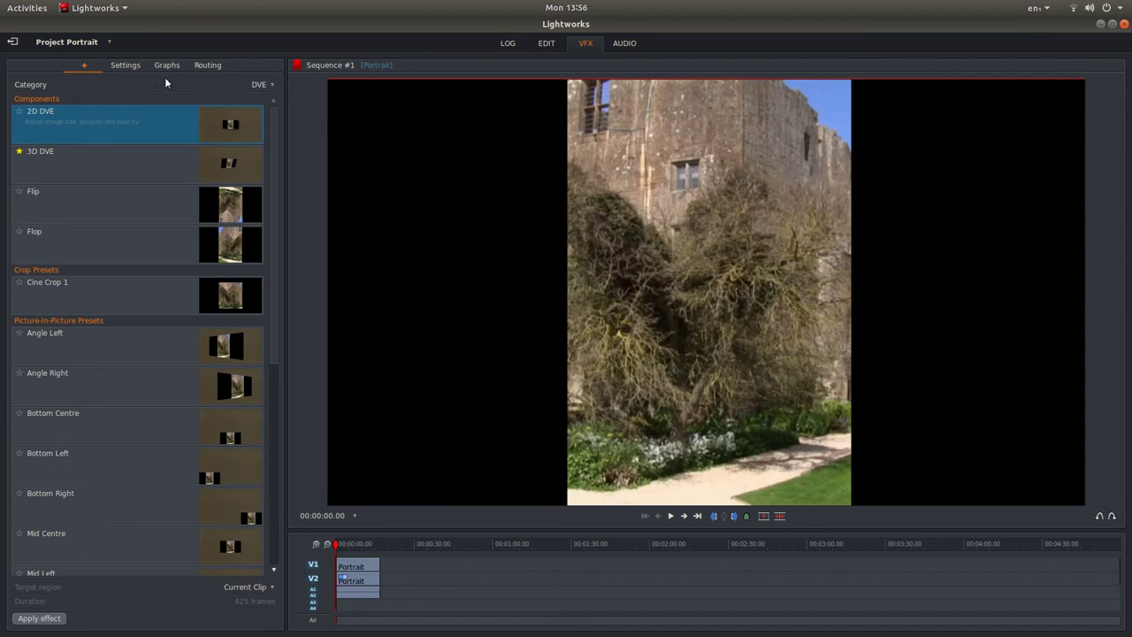
click(42, 619)
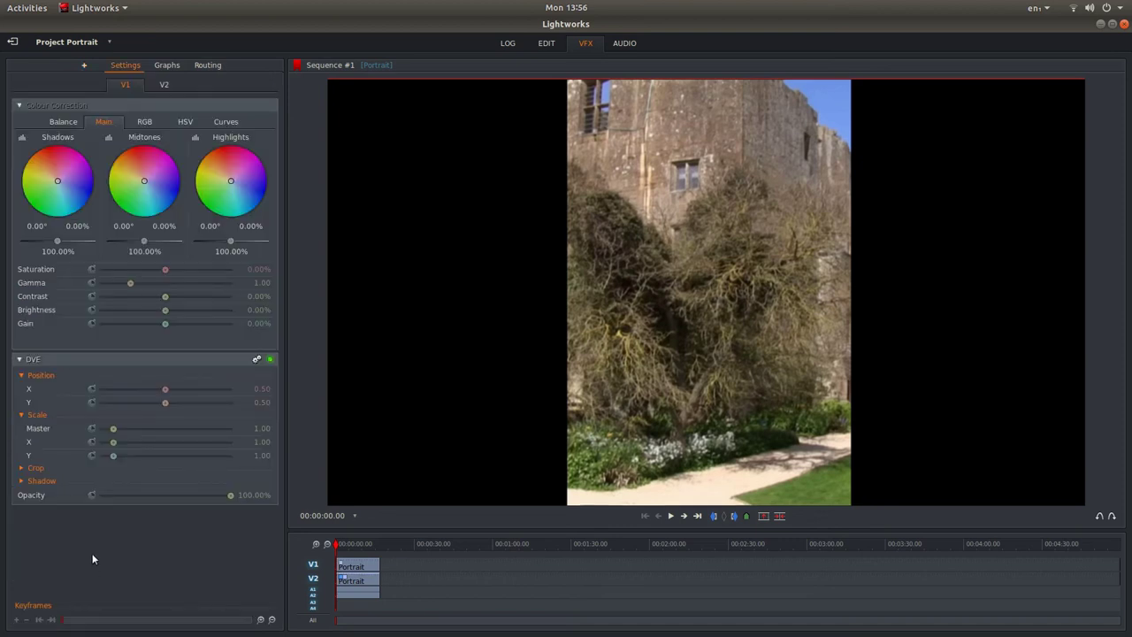
Step: Crop the V1 copy's DVE to Left 31.77% and Right 30.92%
click(21, 470)
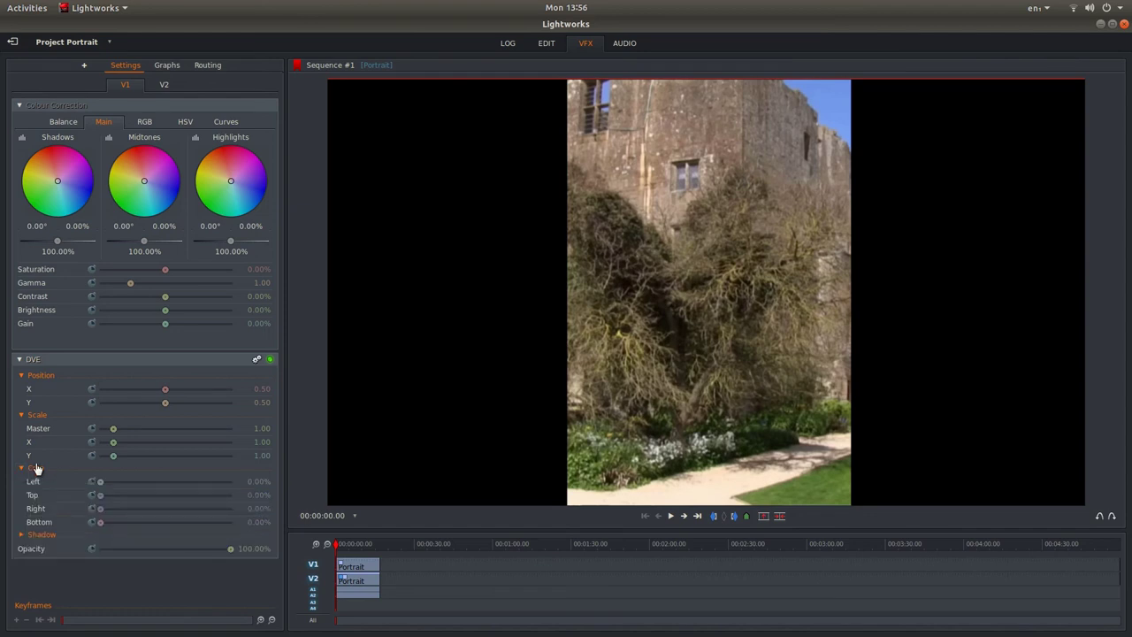
mouse_move(600, 134)
drag(99, 482, 139, 485)
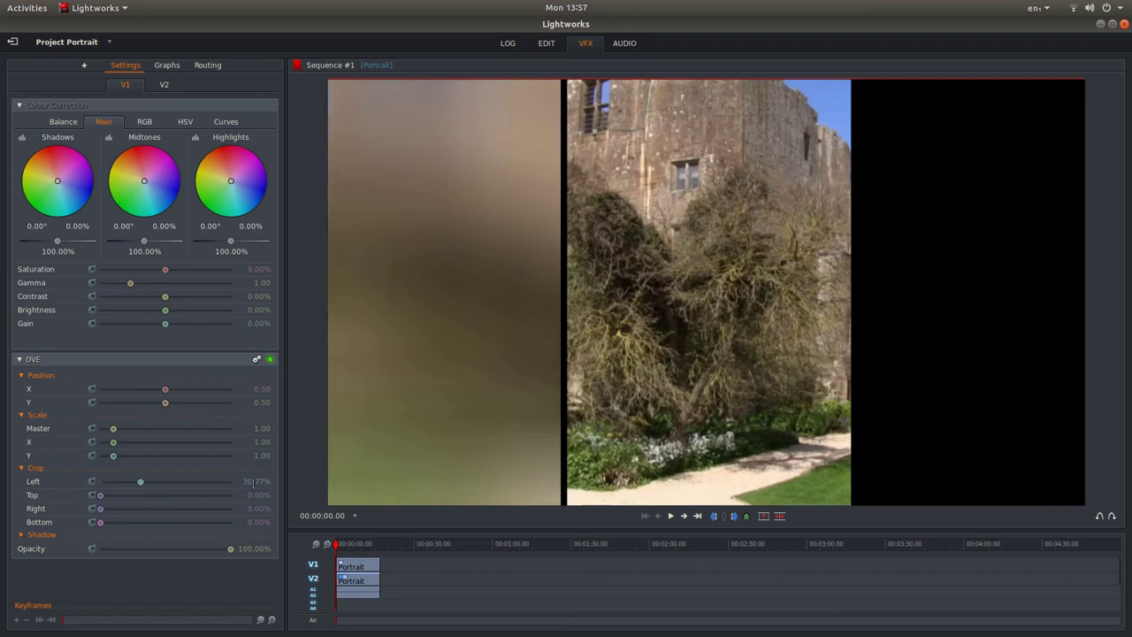
drag(253, 482, 256, 482)
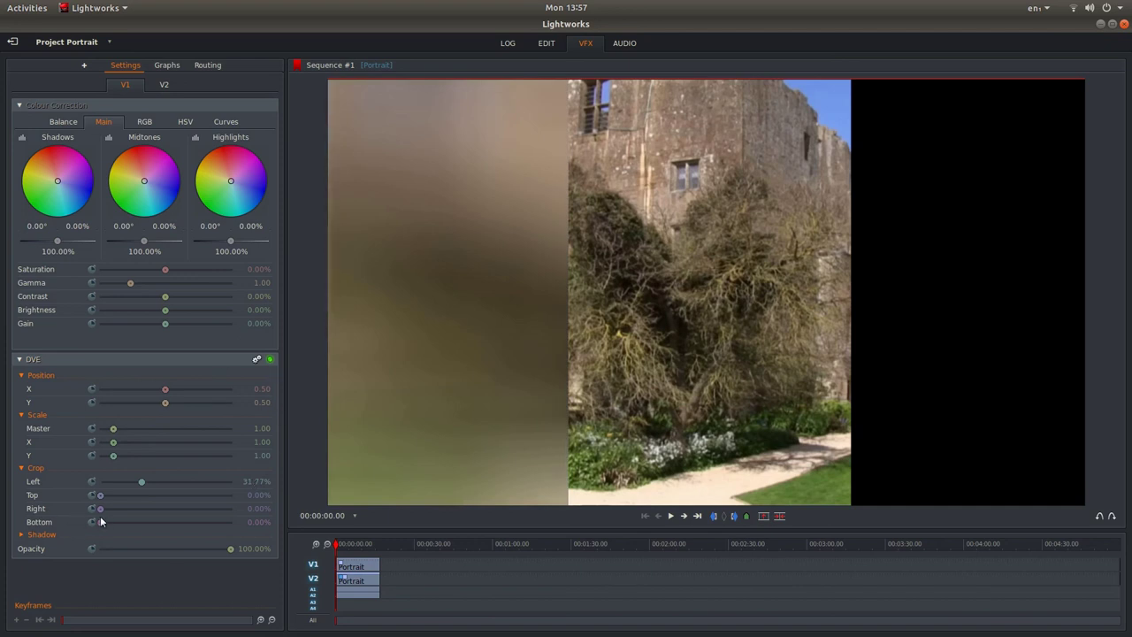
drag(100, 509, 142, 514)
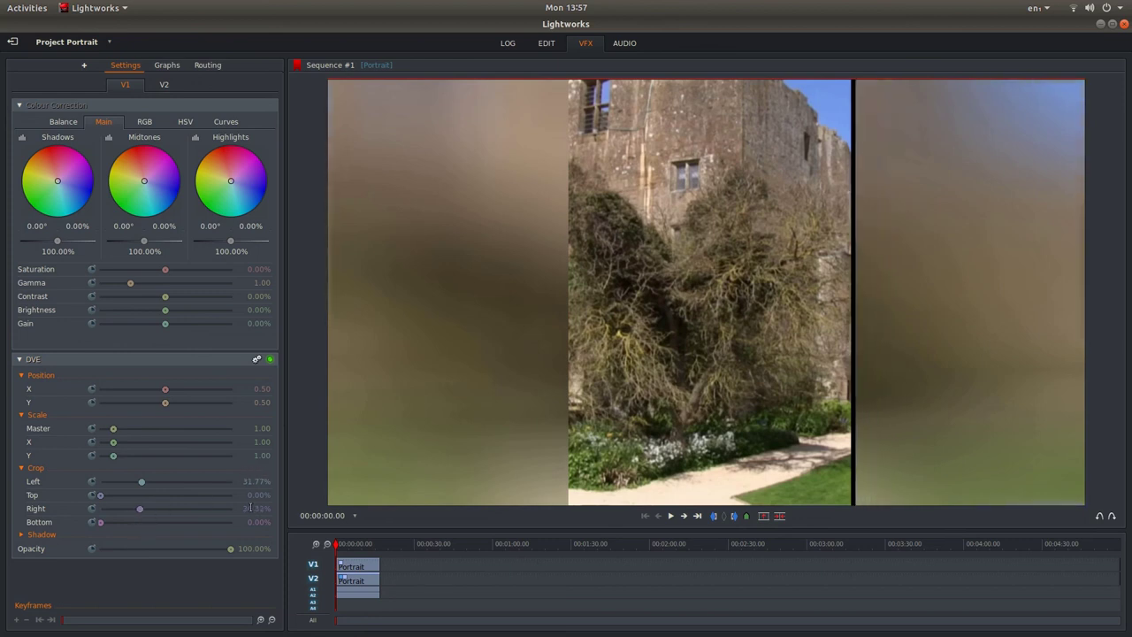
drag(250, 507, 252, 509)
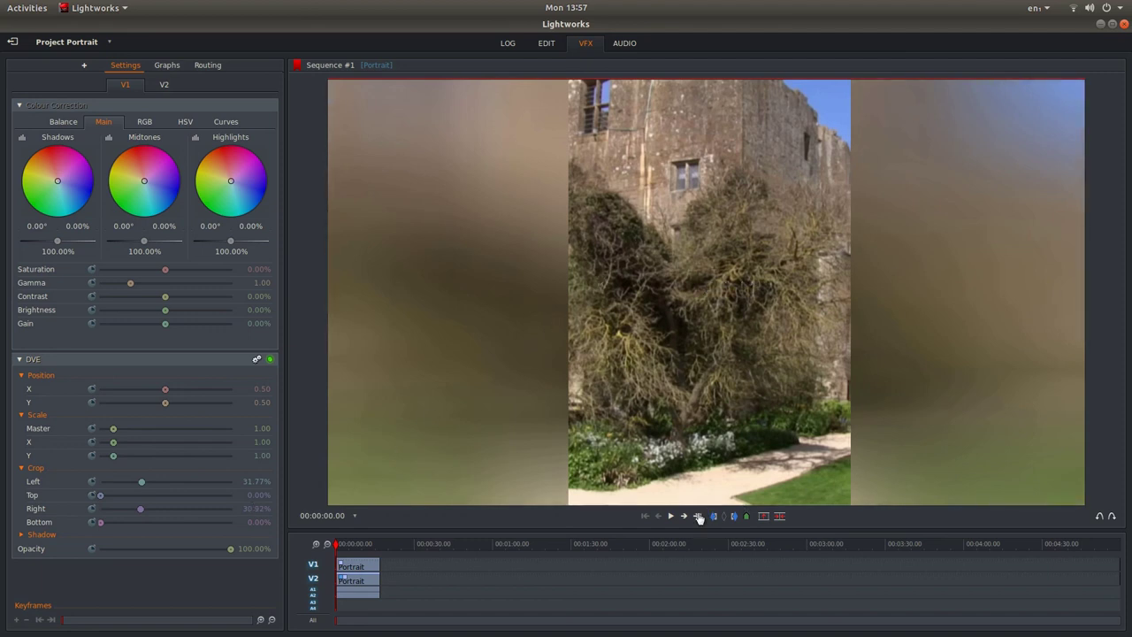
click(673, 516)
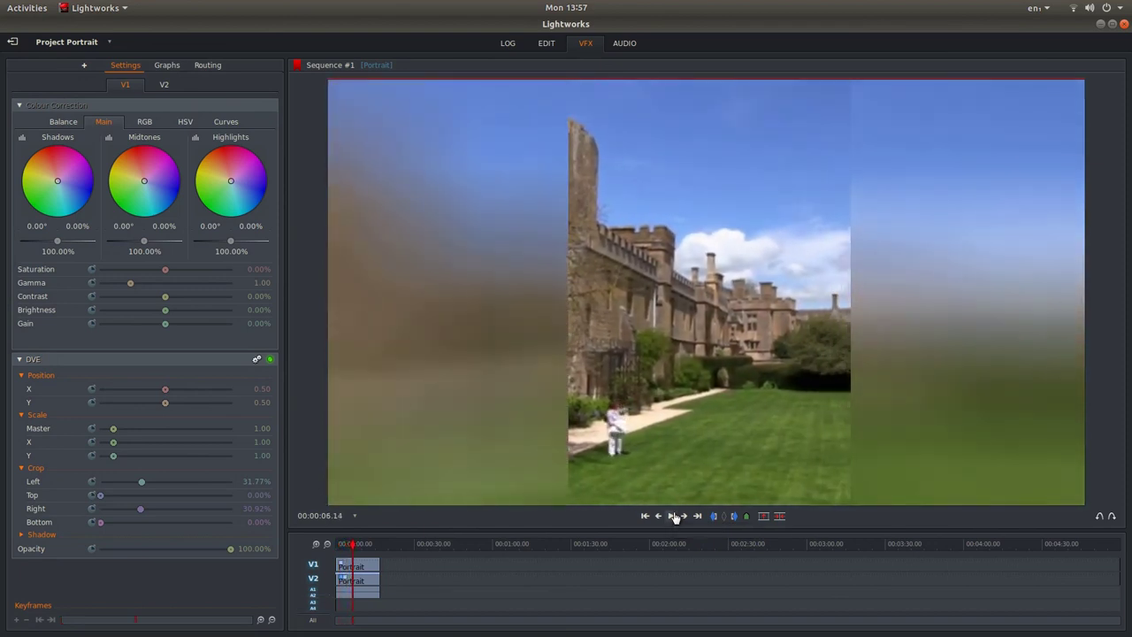
right_click(380, 566)
mouse_move(377, 565)
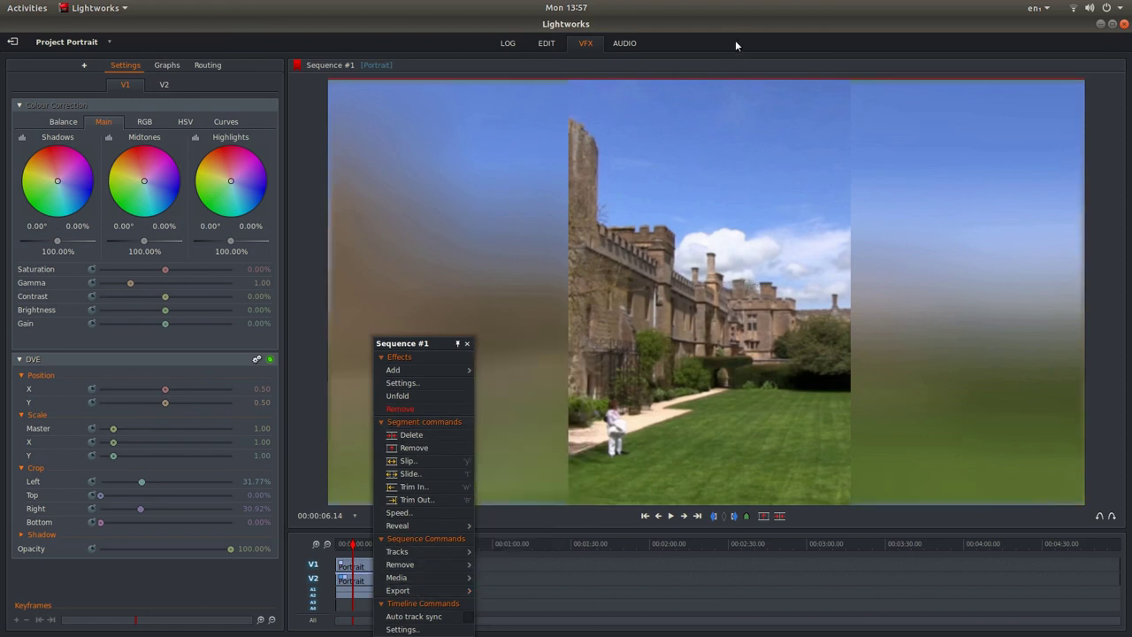
click(475, 37)
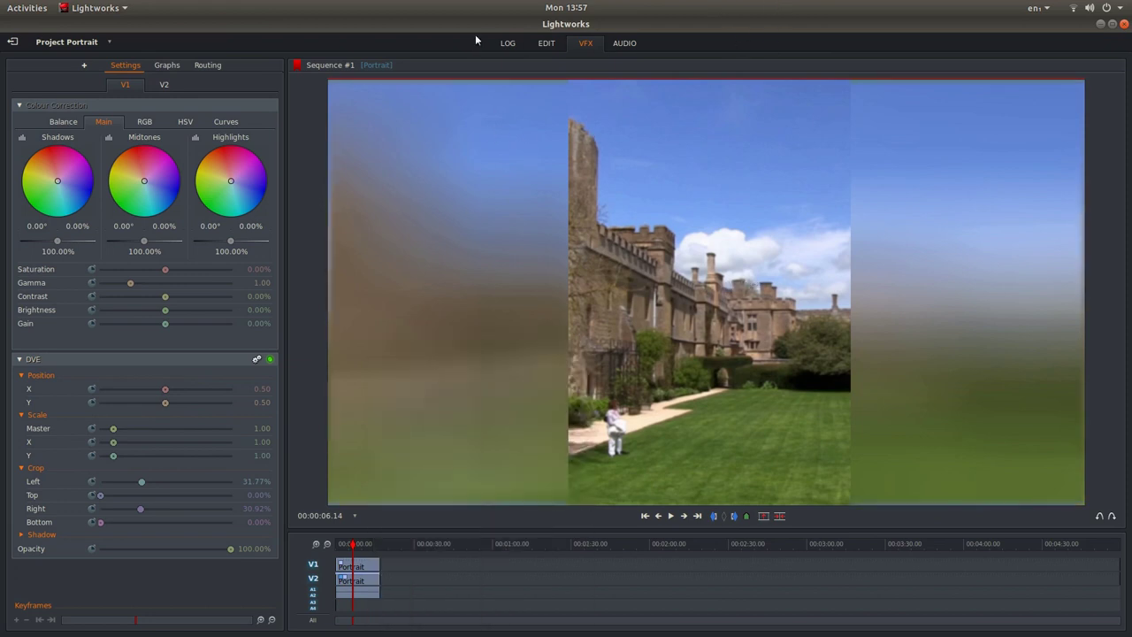